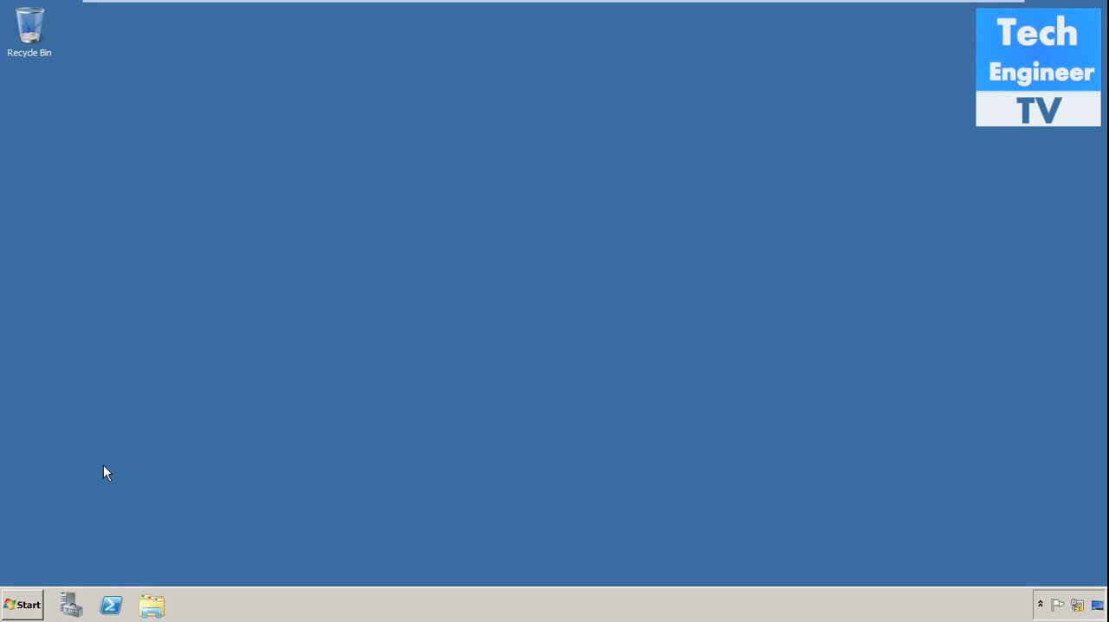
- View the computer's system properties to check the Windows edition, computer name and domain, and close the window
click(22, 605)
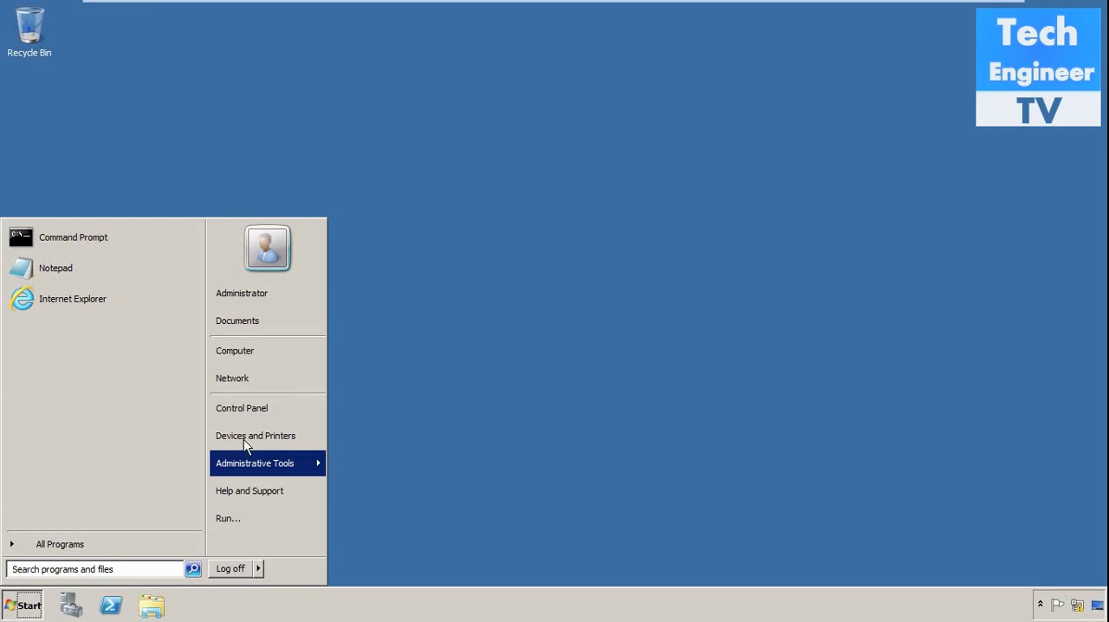
right_click(278, 347)
click(316, 457)
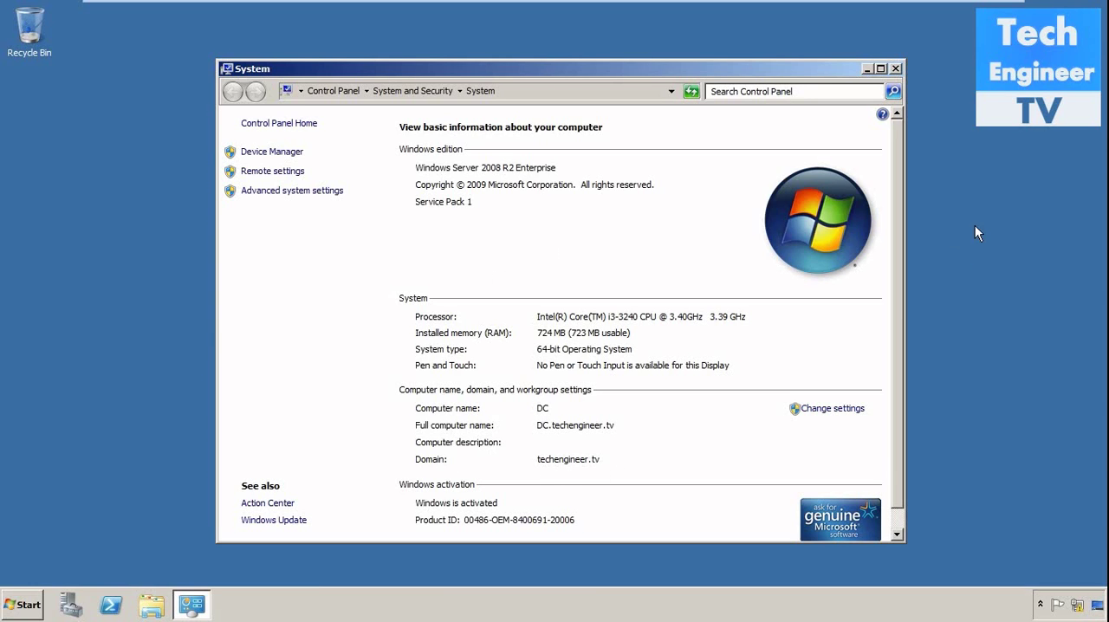
click(896, 69)
- Open the Active Directory Domains and Trusts console and maximize its window
click(20, 605)
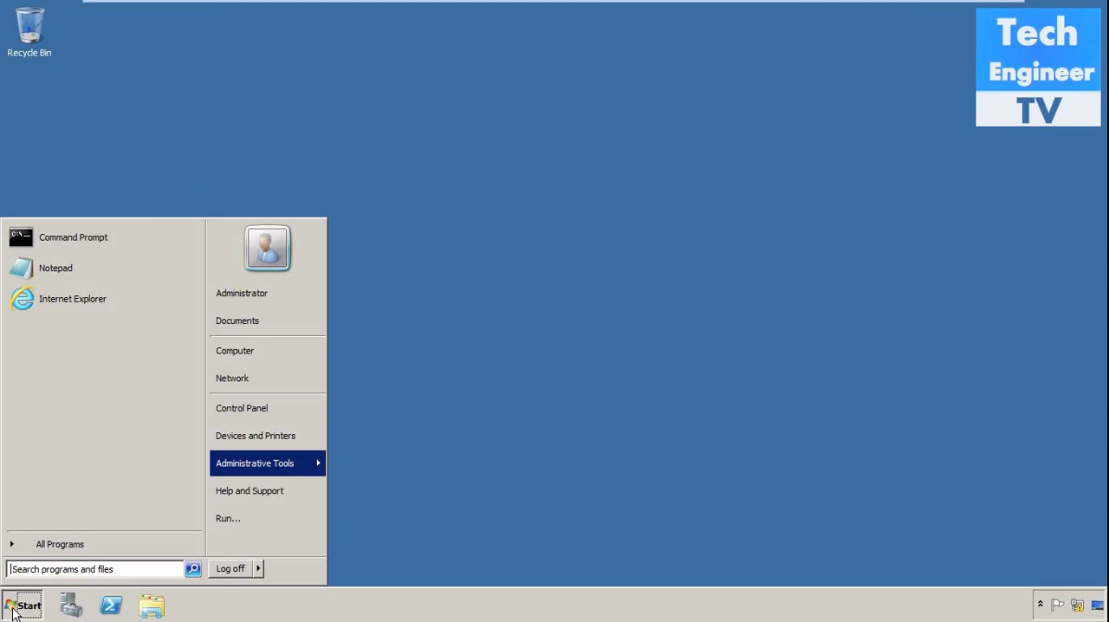
mouse_move(305, 466)
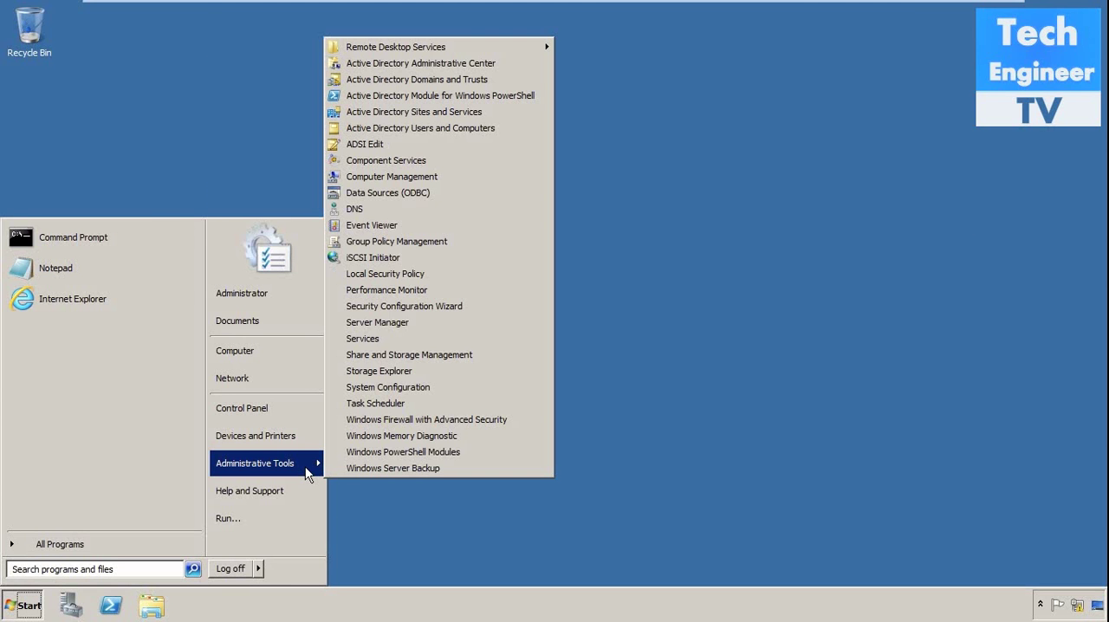
click(525, 79)
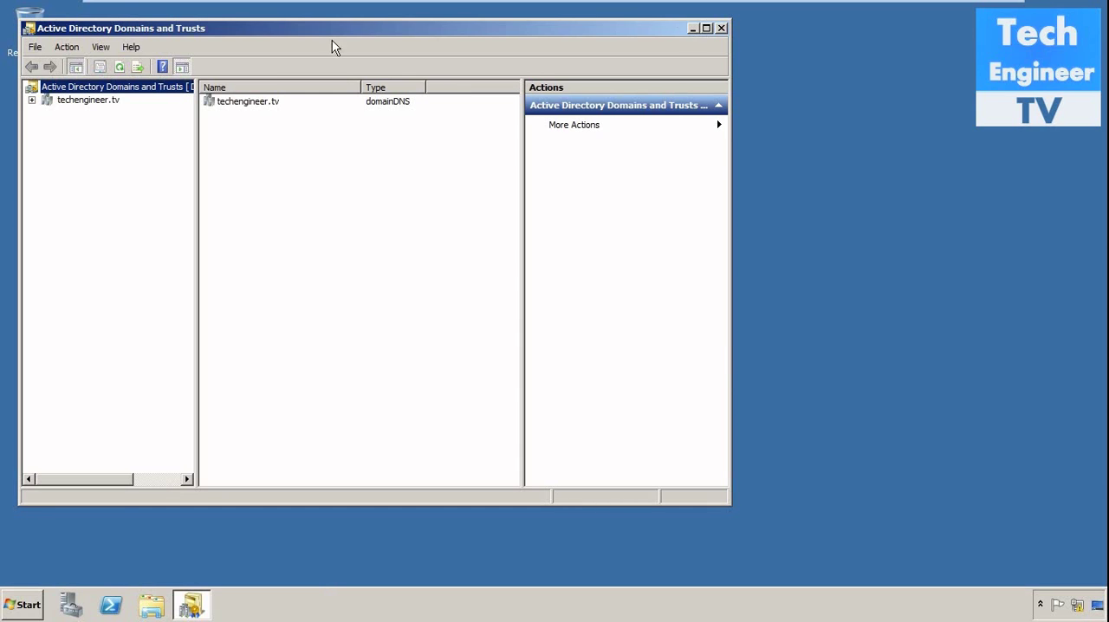
click(706, 29)
- Check the current domain functional level of techengineer.tv and close the dialog without changing it
click(78, 81)
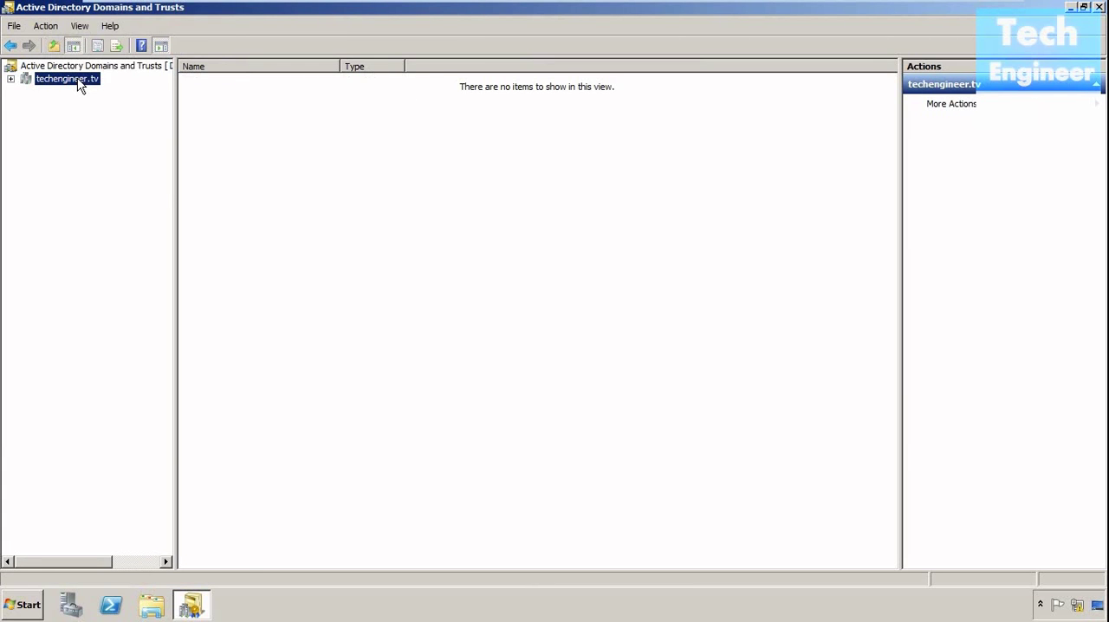
right_click(79, 81)
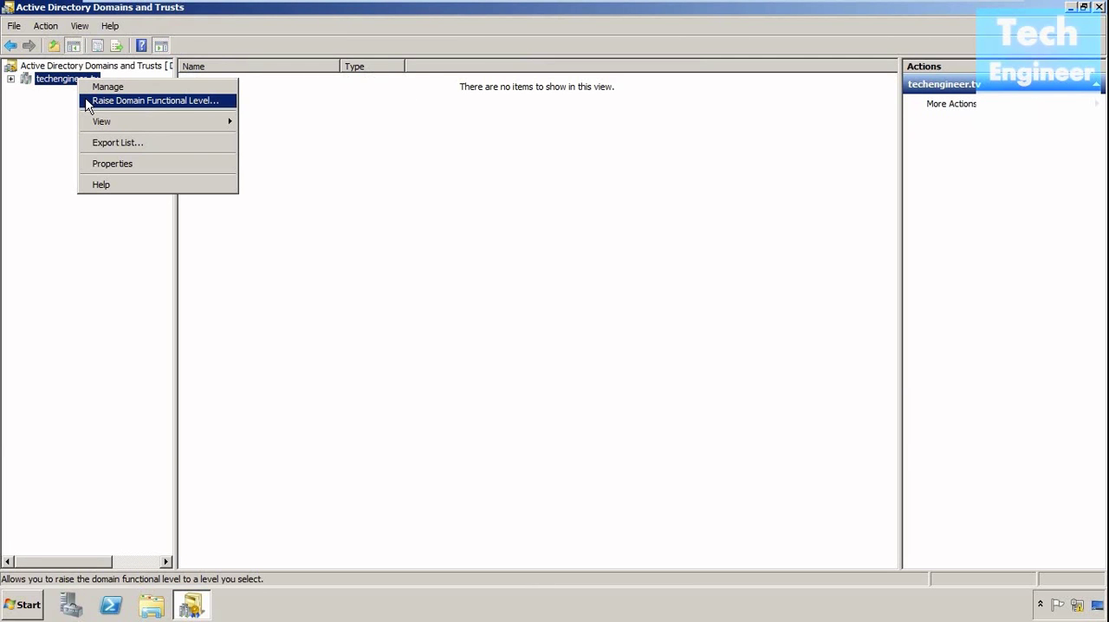
click(88, 102)
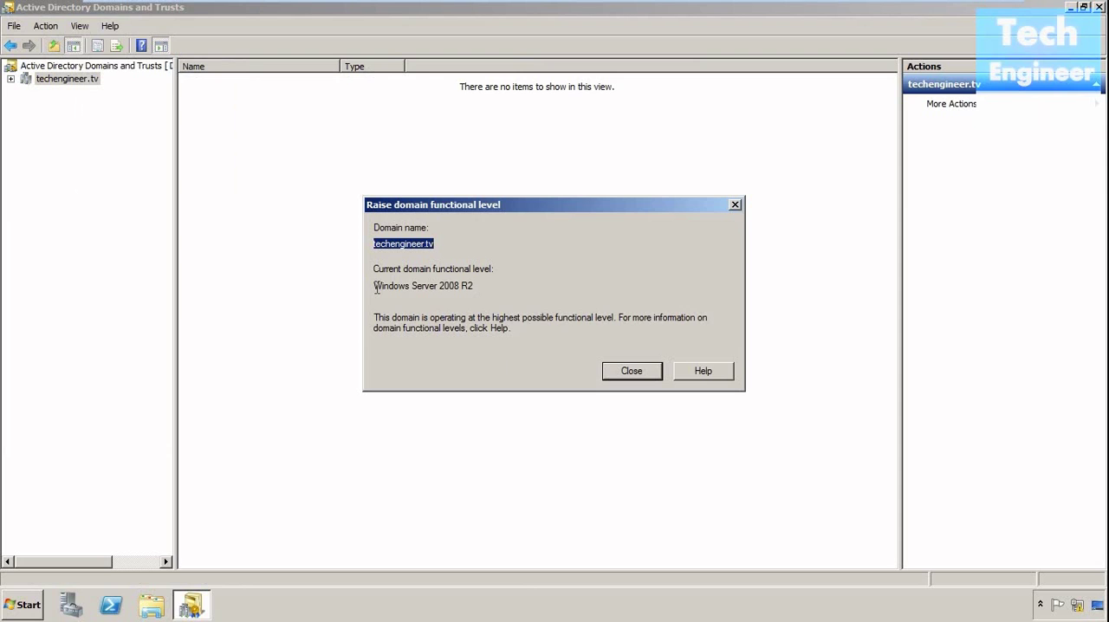
drag(374, 285, 563, 287)
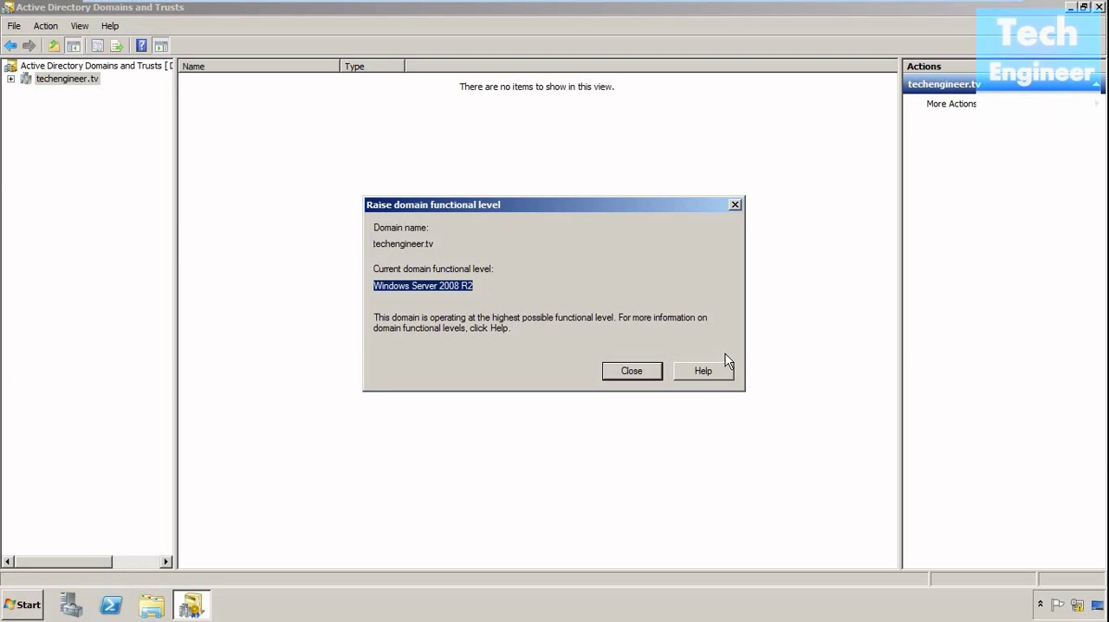
click(643, 369)
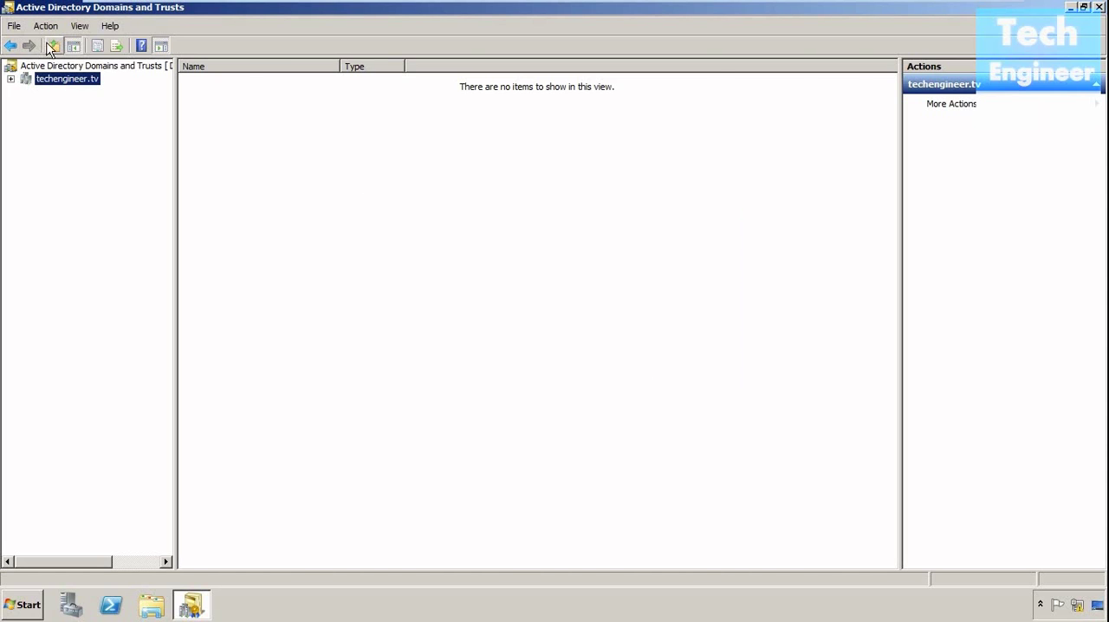
- Check the current forest functional level from the Active Directory Domains and Trusts root and dismiss the dialog
right_click(54, 68)
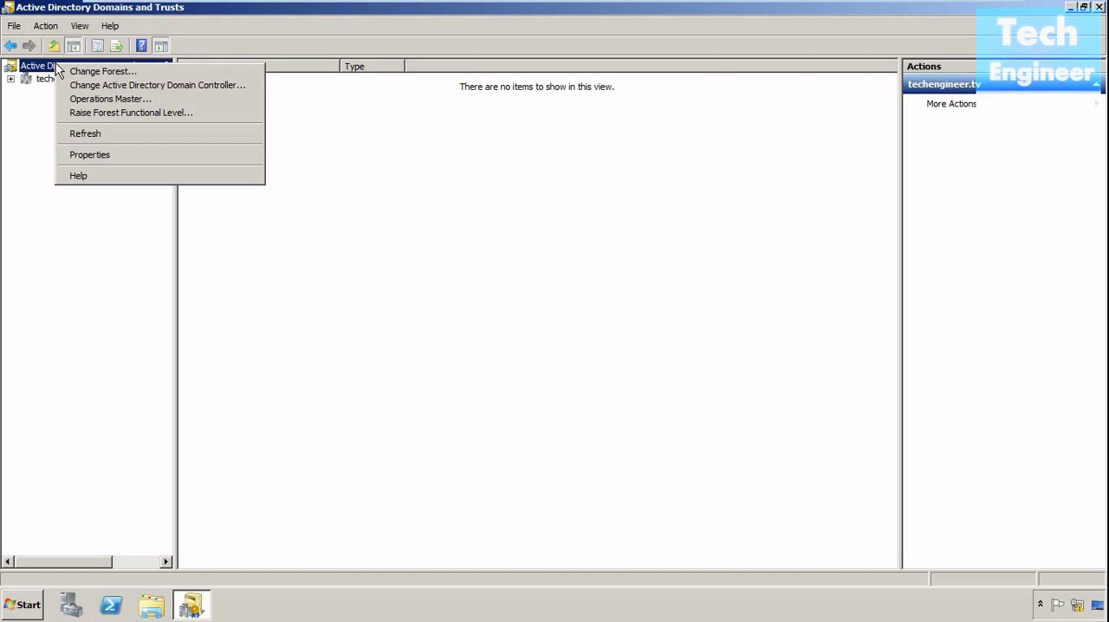
click(71, 118)
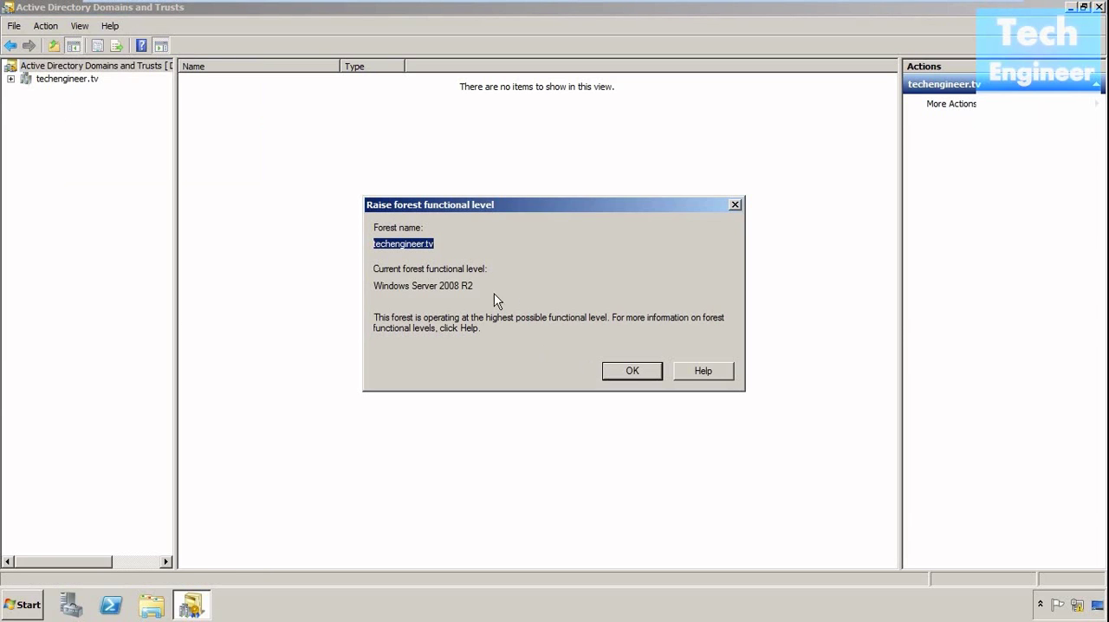
click(78, 79)
click(652, 374)
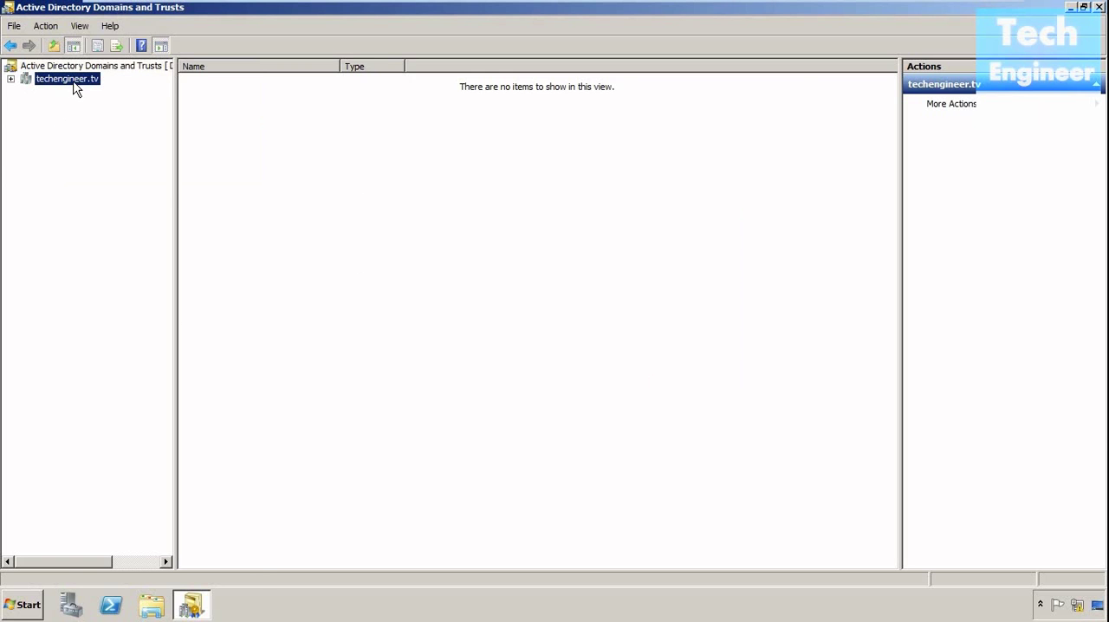
- Review the techengineer.tv domain functional level once more and close the Active Directory Domains and Trusts console
right_click(73, 80)
click(91, 103)
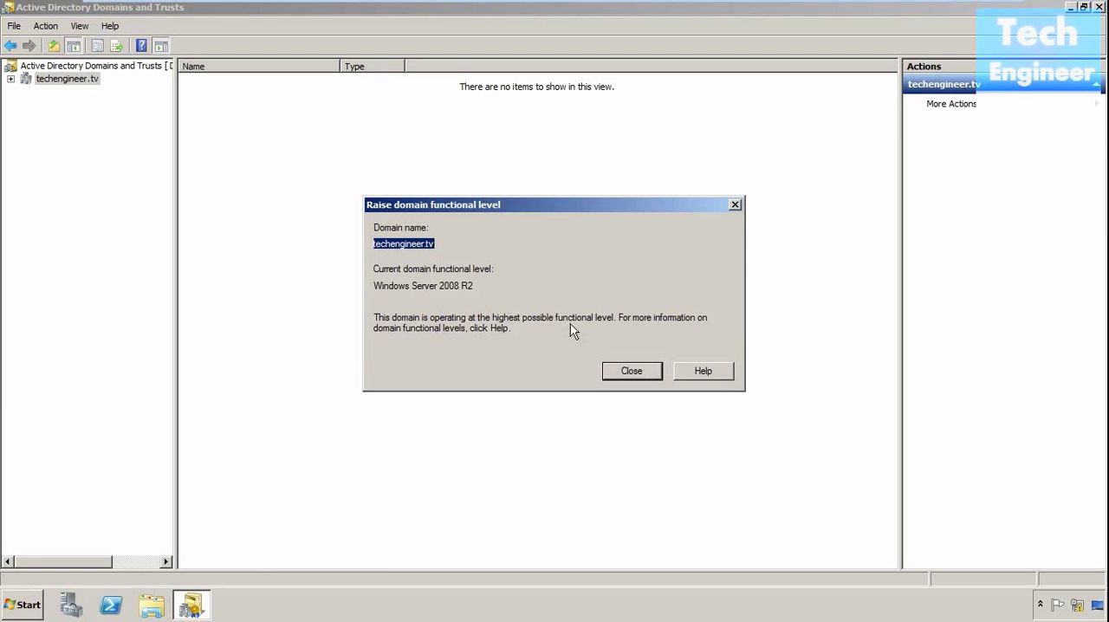
click(648, 371)
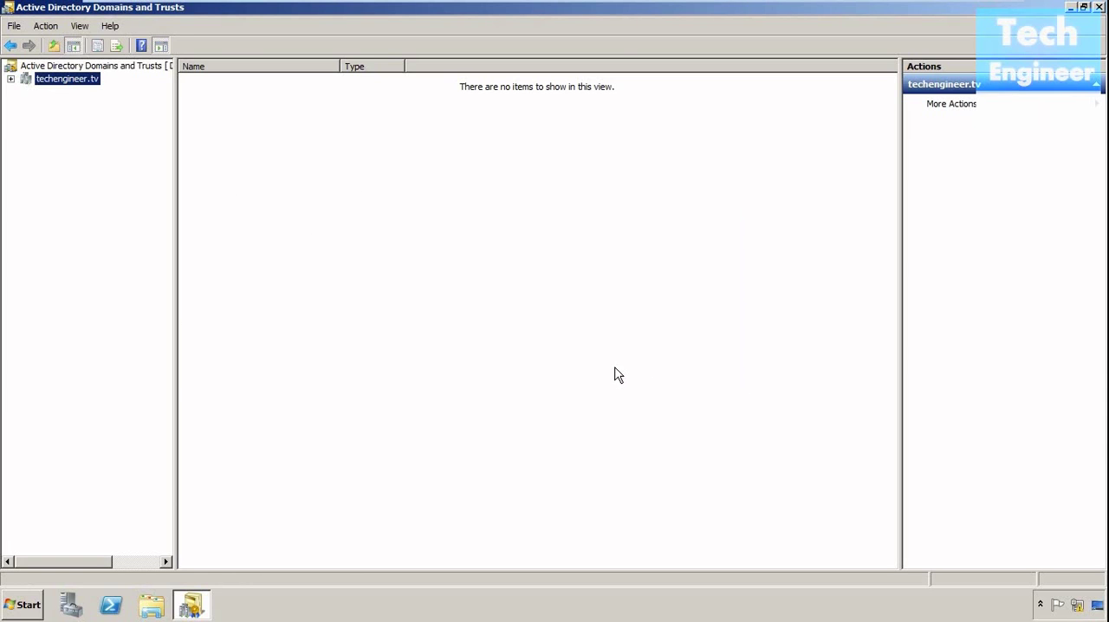
click(234, 238)
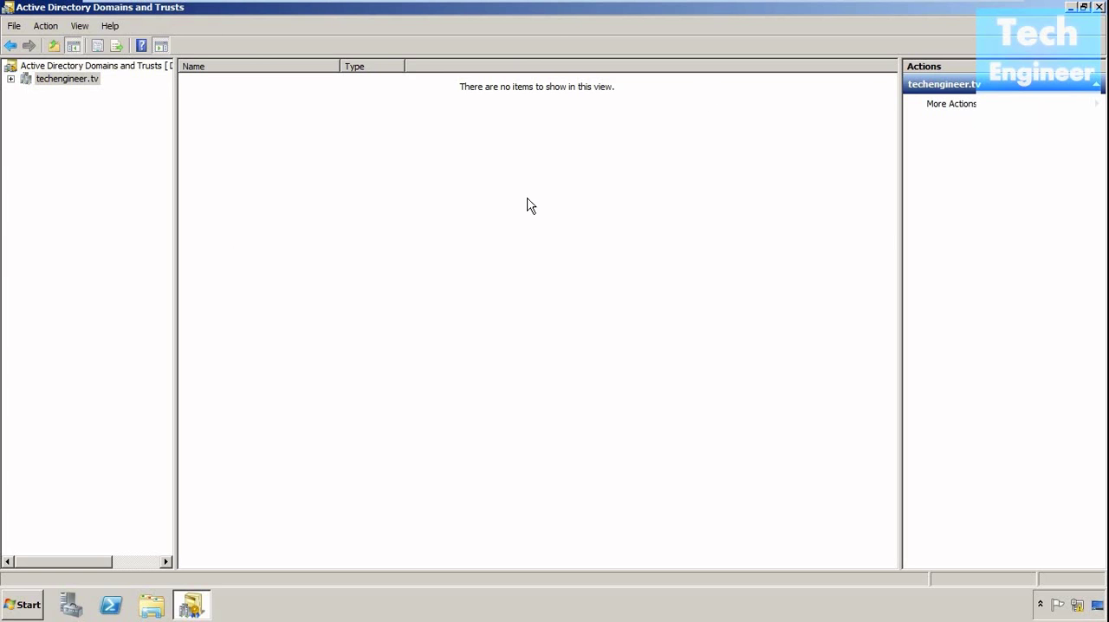
click(1099, 7)
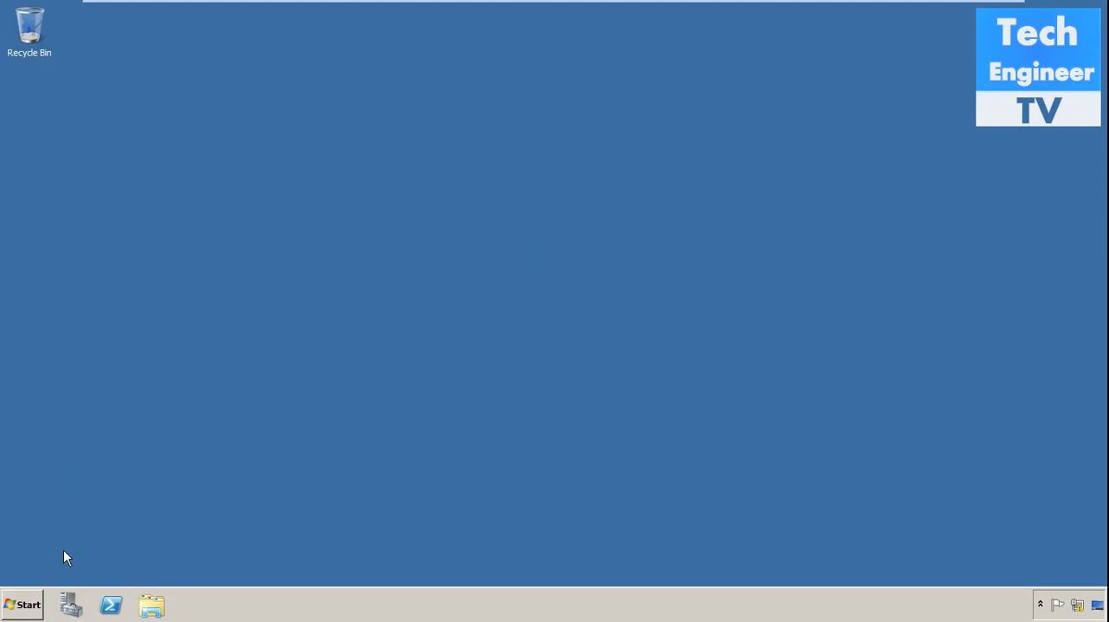
- Browse to the Setups folder on New Volume (E:) and select the FilterPack64bit installer
click(19, 607)
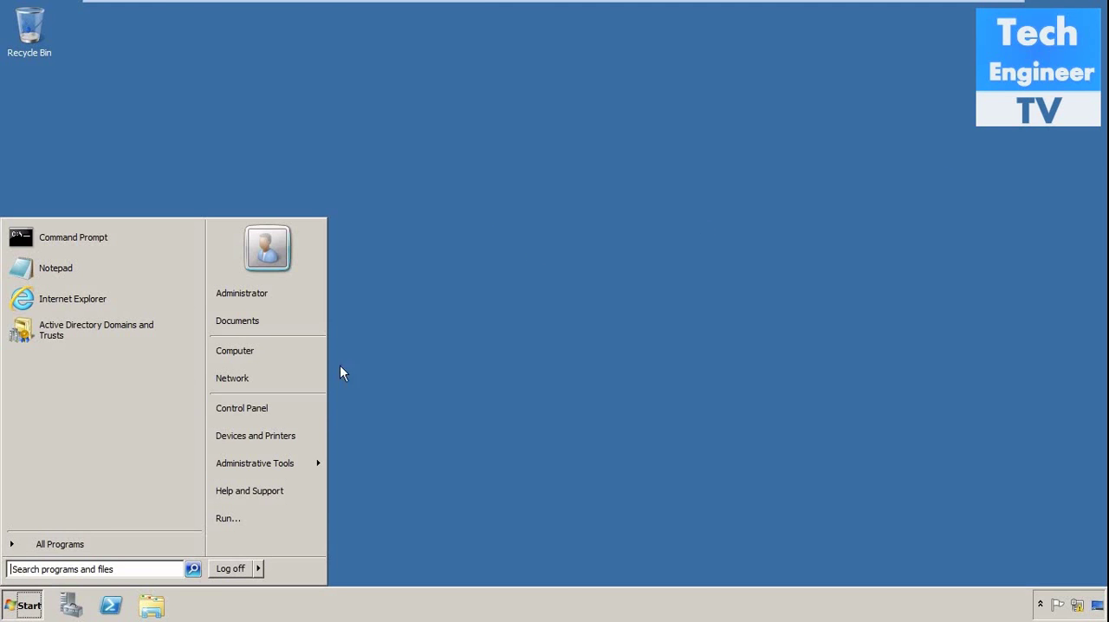
click(283, 350)
click(414, 120)
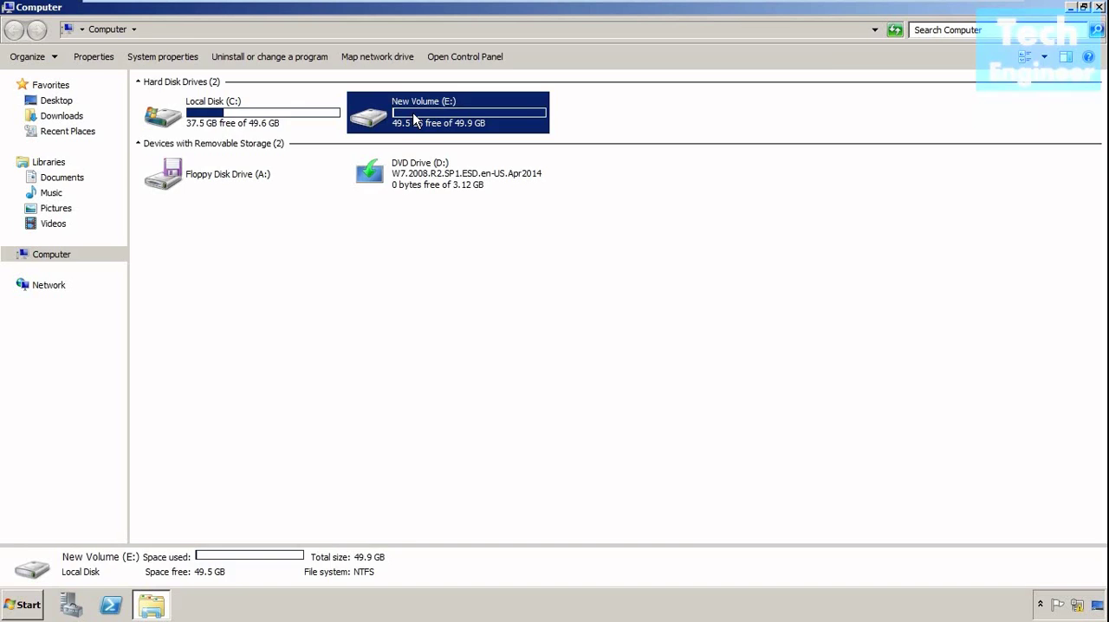
double_click(414, 119)
double_click(280, 108)
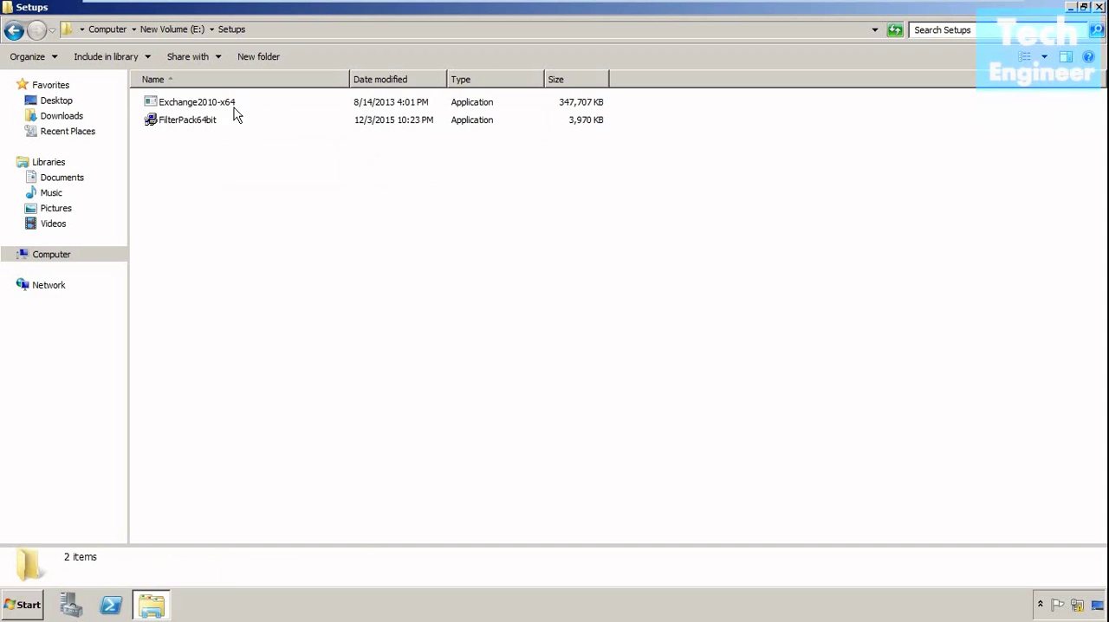
click(181, 125)
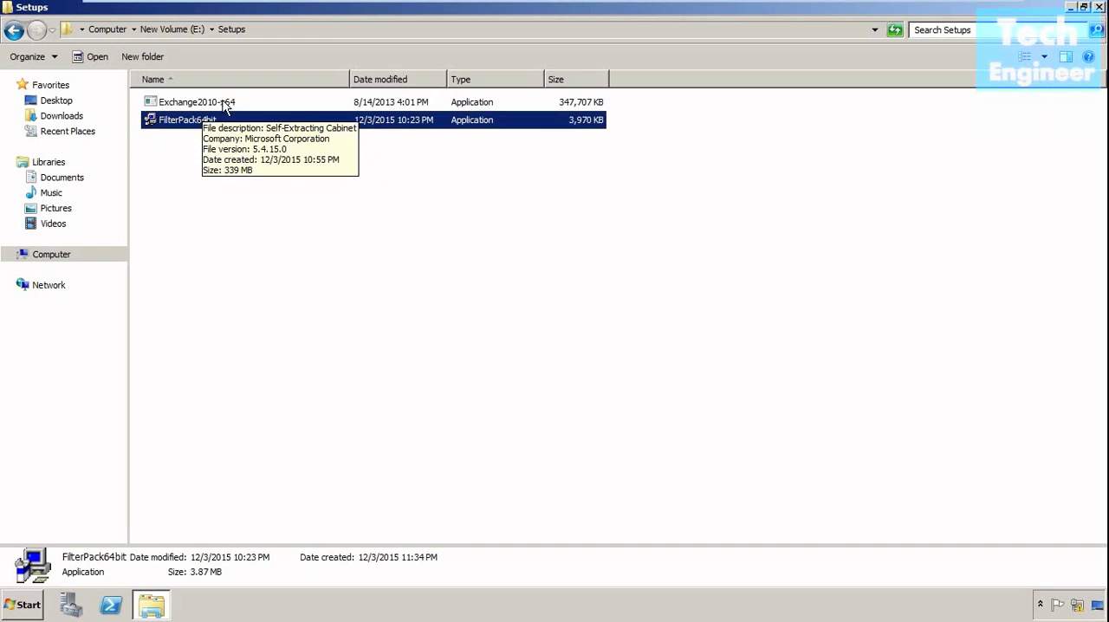
- Run the Exchange2010-x64 package, extract its files to E:\Ex, and dismiss the completion notice
click(226, 104)
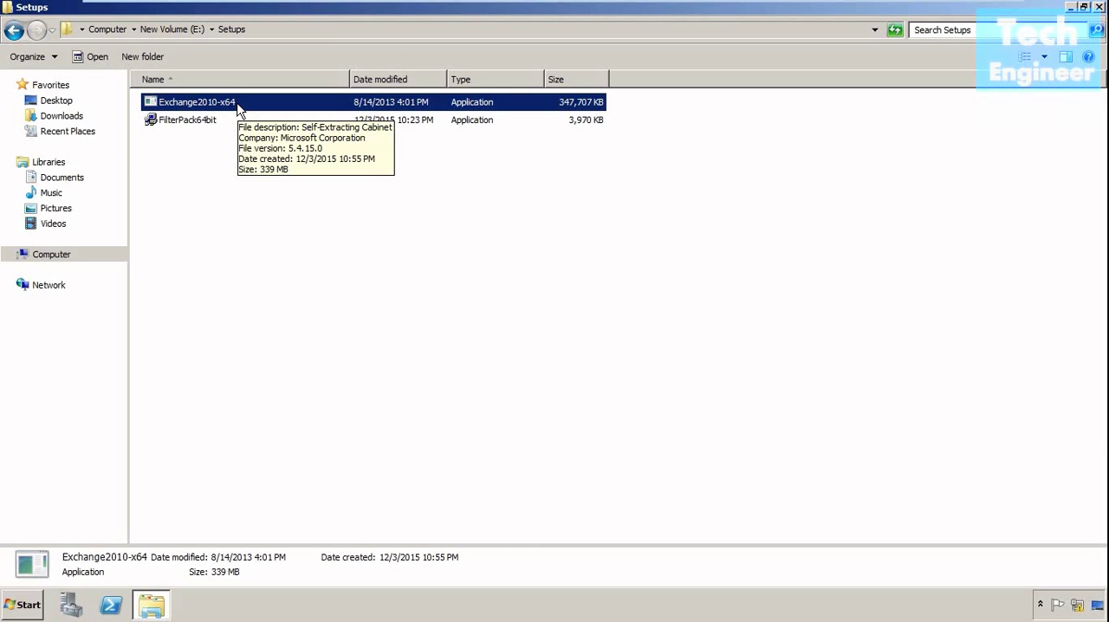
right_click(241, 109)
click(247, 110)
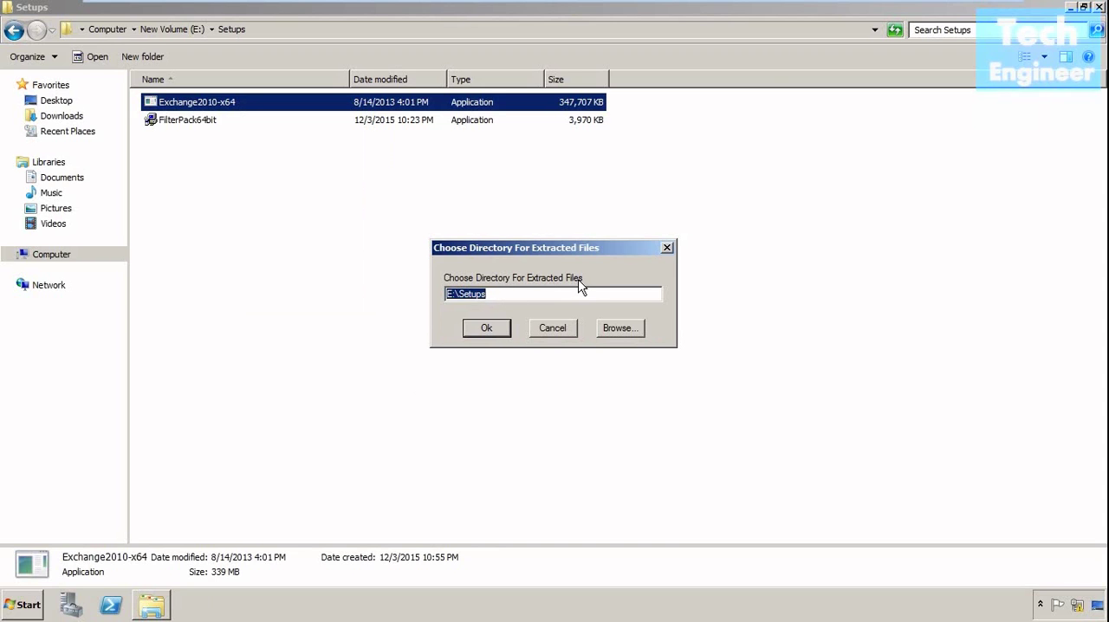
click(541, 298)
key(BackSpace)
key(BackSpace)
key(BackSpace)
key(BackSpace)
key(BackSpace)
key(BackSpace)
text(Ex)
click(504, 331)
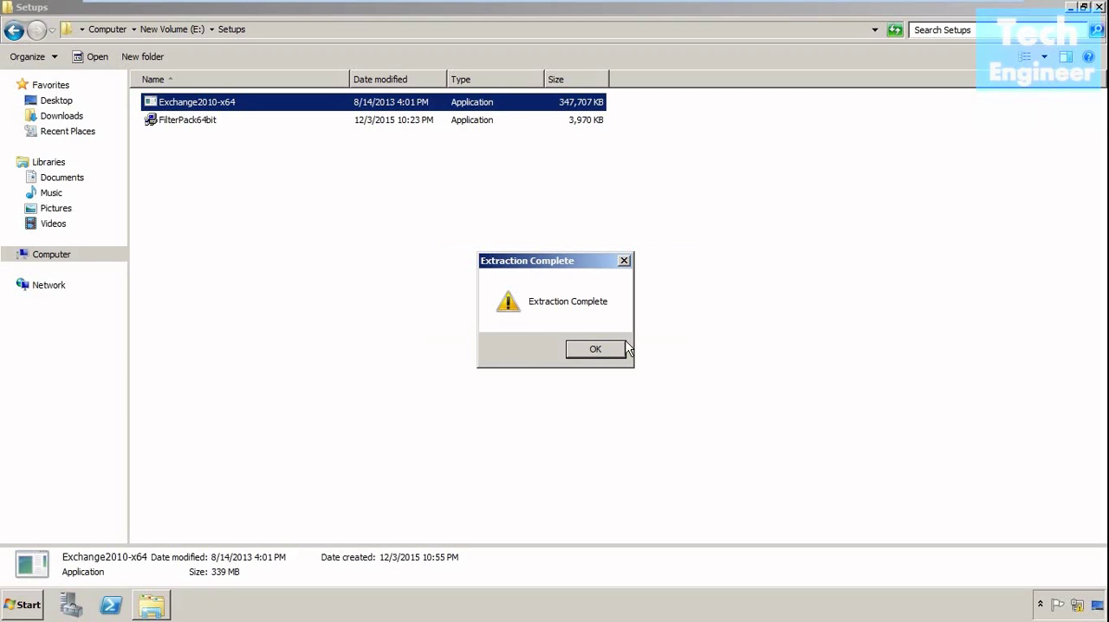
click(593, 350)
- Open the extracted Ex folder on New Volume (E:) and locate the setup application
click(68, 262)
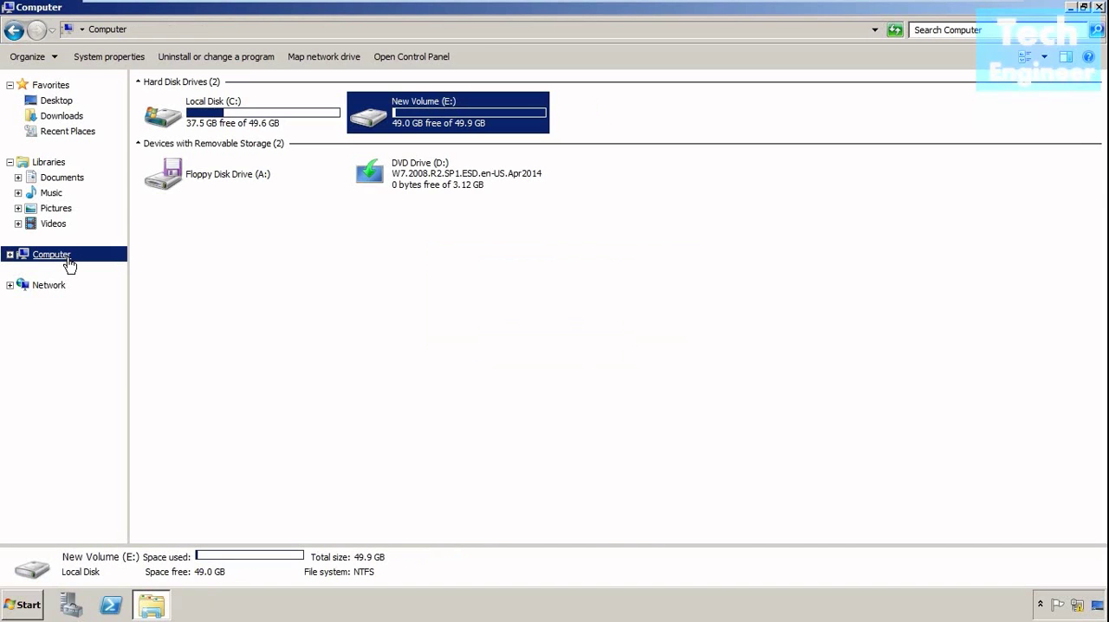
double_click(411, 125)
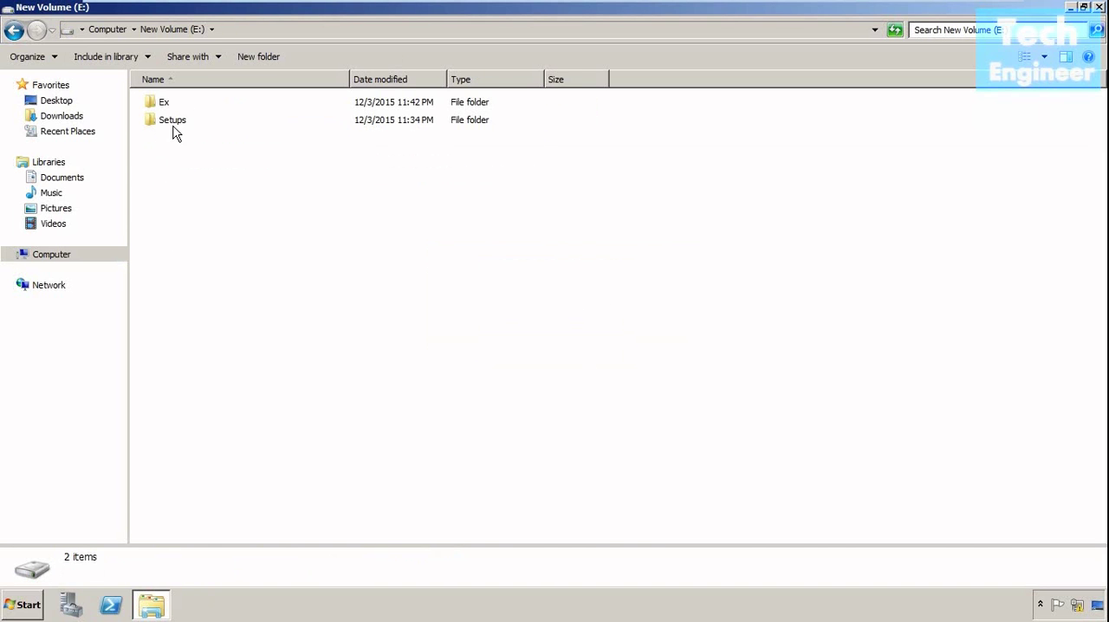
double_click(162, 102)
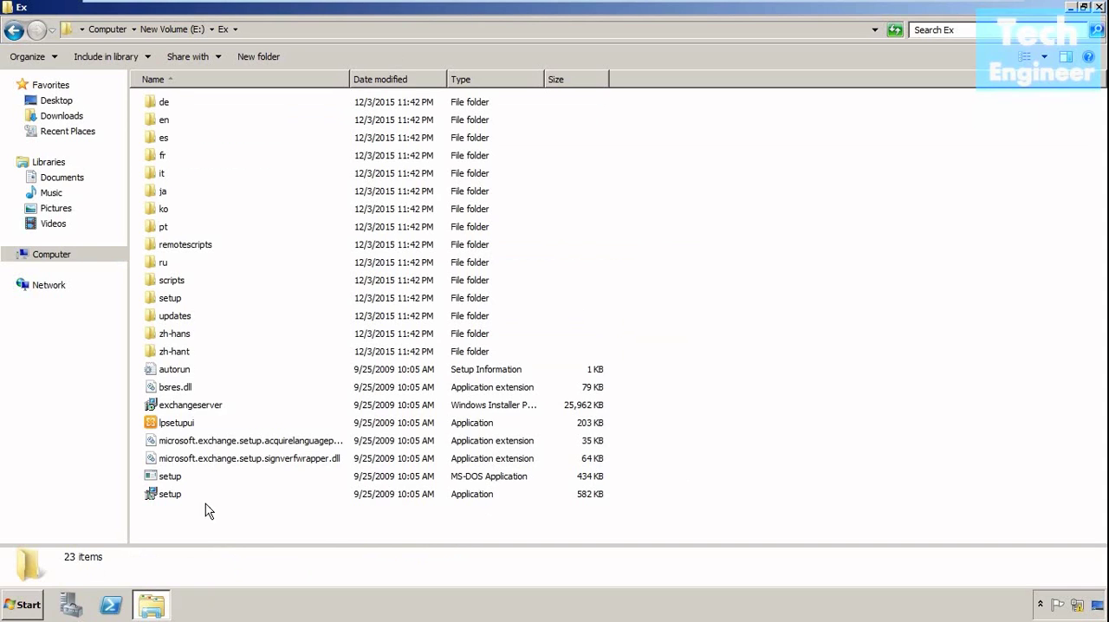
mouse_move(173, 501)
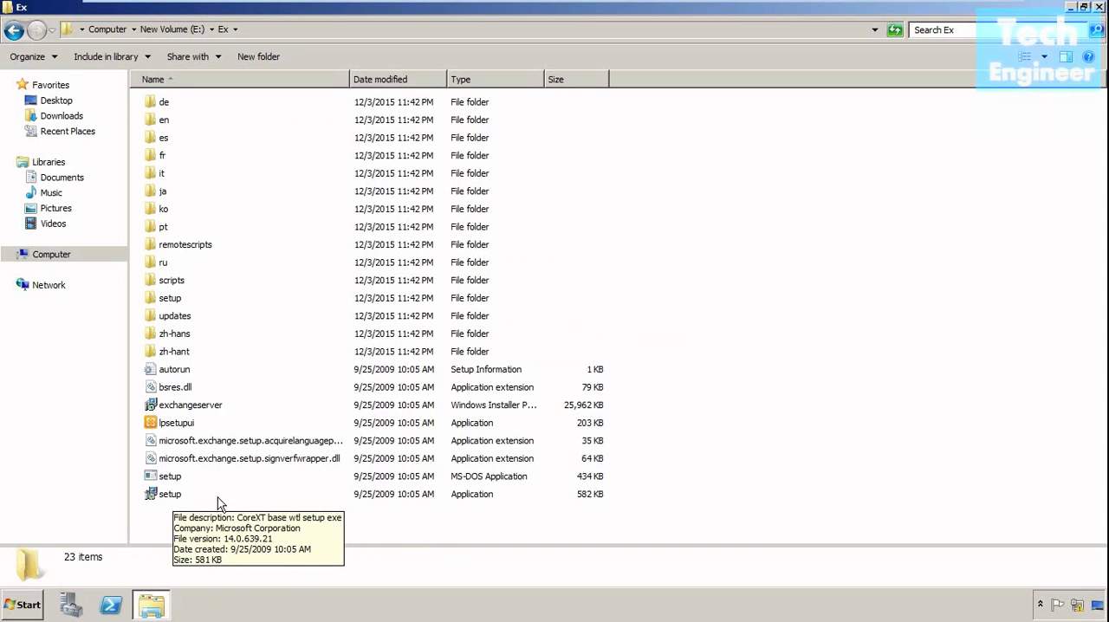